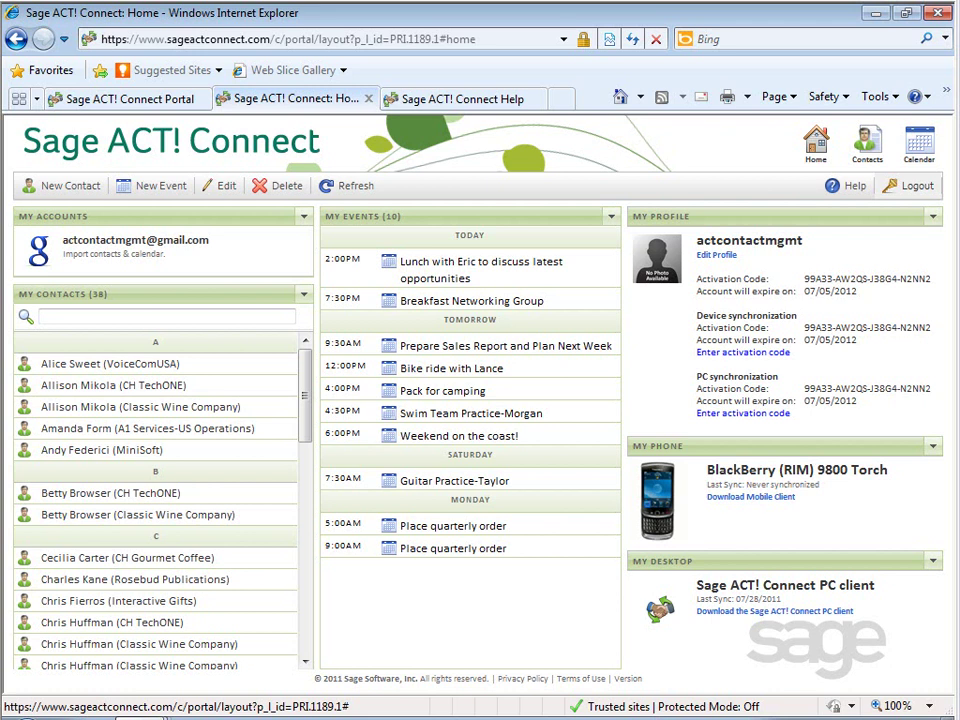
- Go from the home page to the Calendar using the top-right calendar icon
{"action": "left_click", "coordinate": [926, 152]}
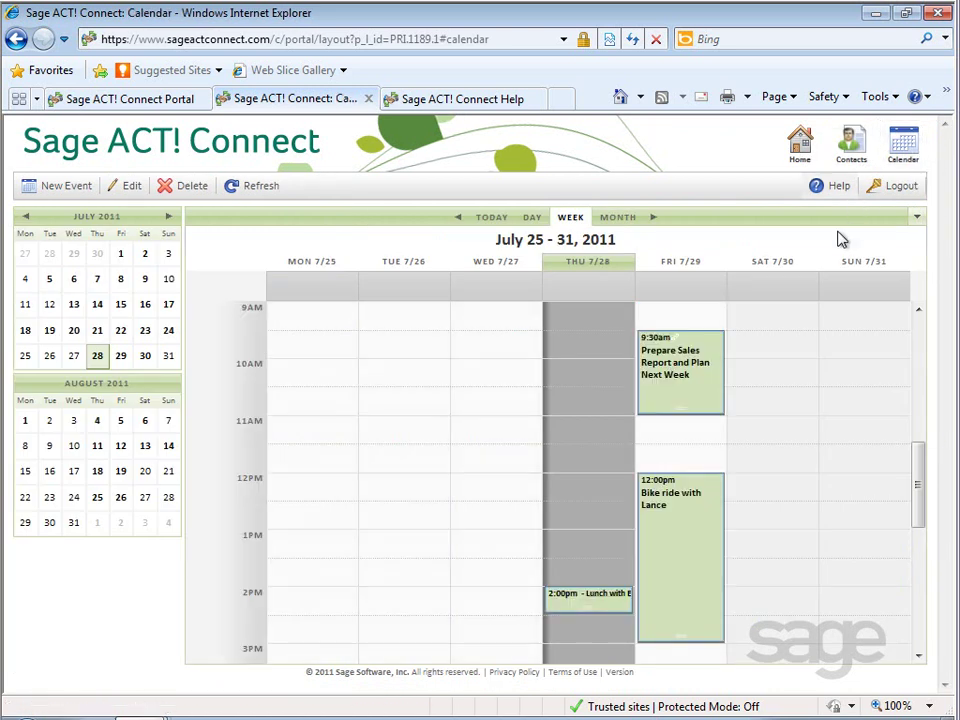
- Create a non-repeating Call event at Office, noting the call to the contact about the proposal
{"action": "left_click", "coordinate": [55, 190]}
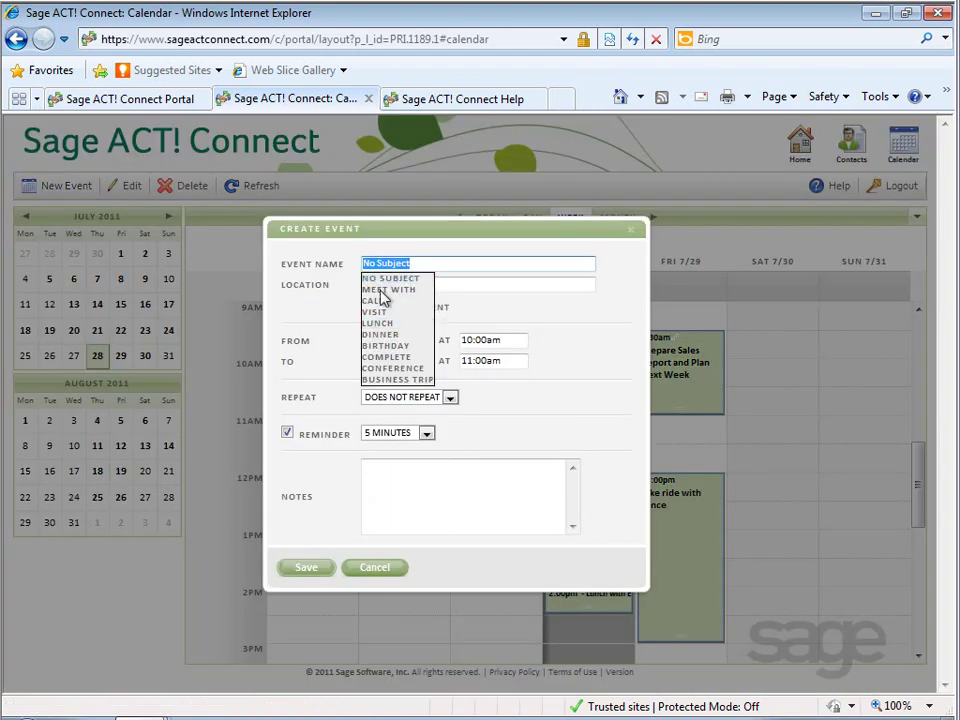
{"action": "left_click", "coordinate": [380, 300]}
{"action": "left_click", "coordinate": [395, 285]}
{"action": "type", "text": "Office"}
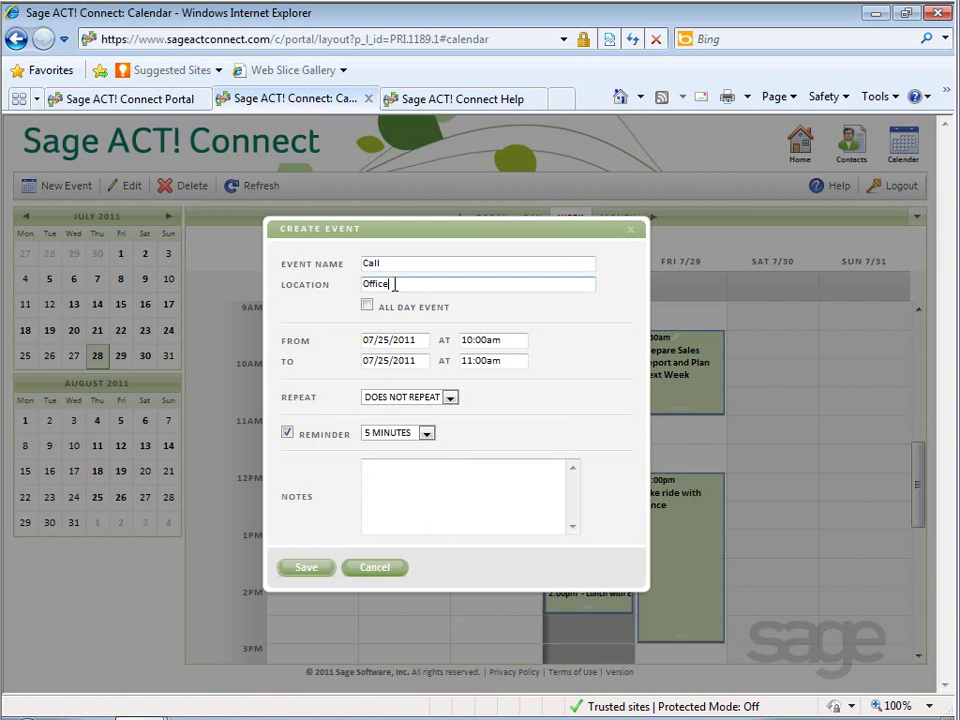
{"action": "left_click", "coordinate": [450, 399]}
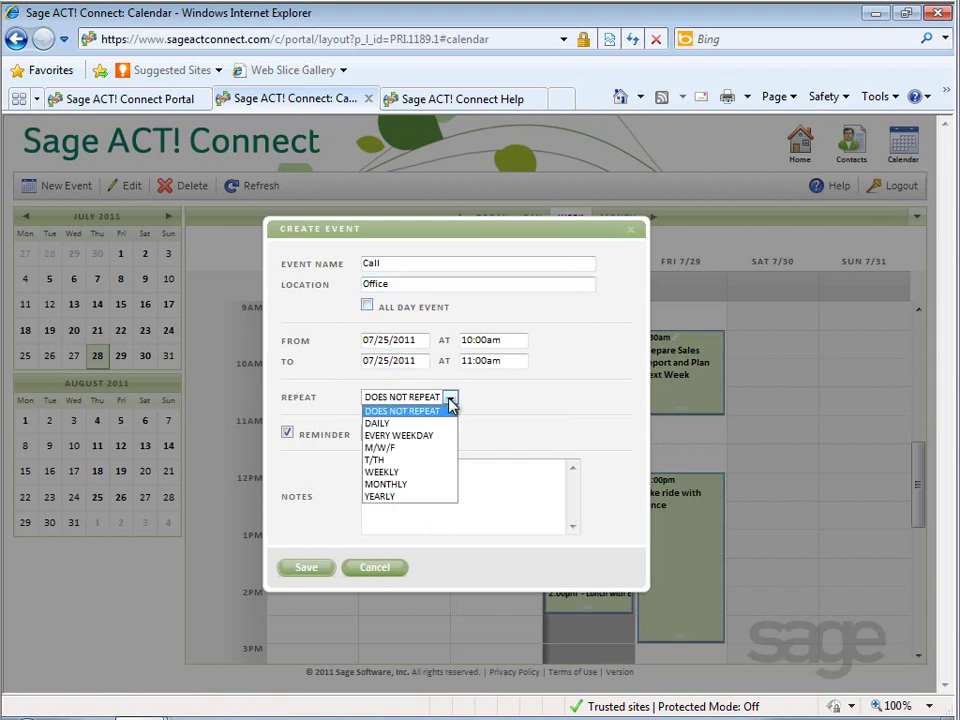
{"action": "left_click", "coordinate": [450, 401]}
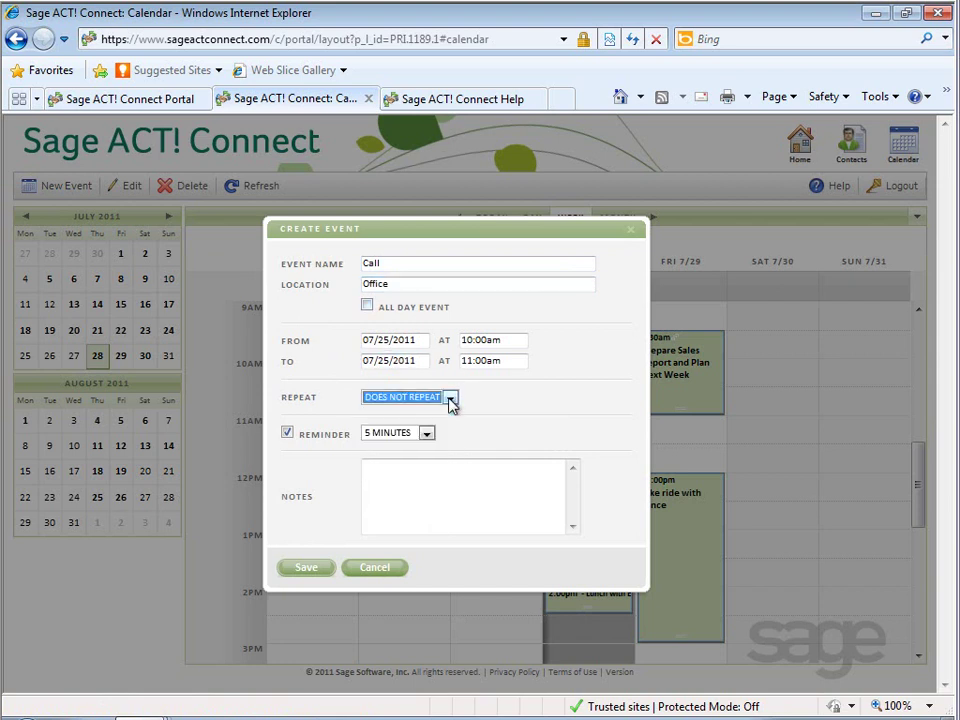
{"action": "left_click", "coordinate": [418, 469]}
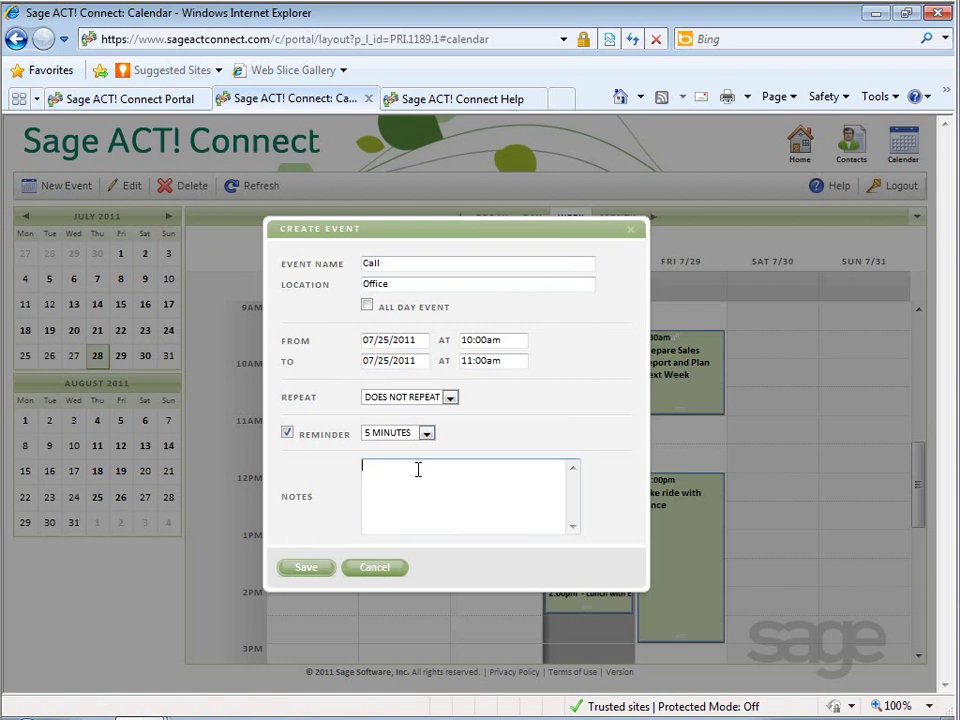
{"action": "type", "text": "Call Terry RE: proposal."}
{"action": "left_click", "coordinate": [306, 570]}
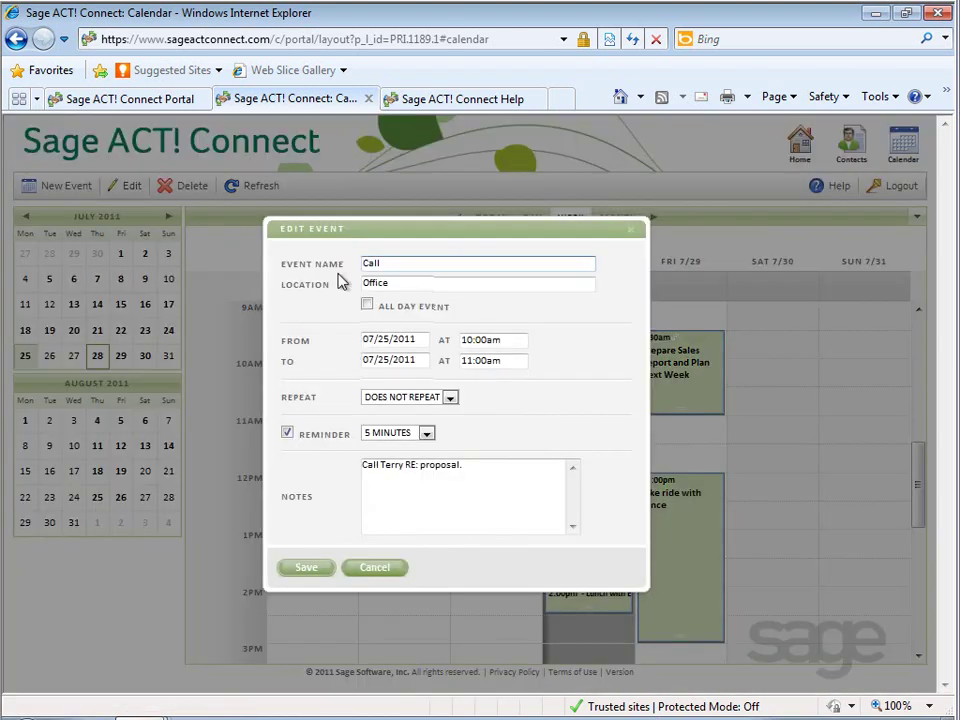
- Append the contact's first name to the Monday 10:00am Call event's name and save it
{"action": "left_click", "coordinate": [417, 262]}
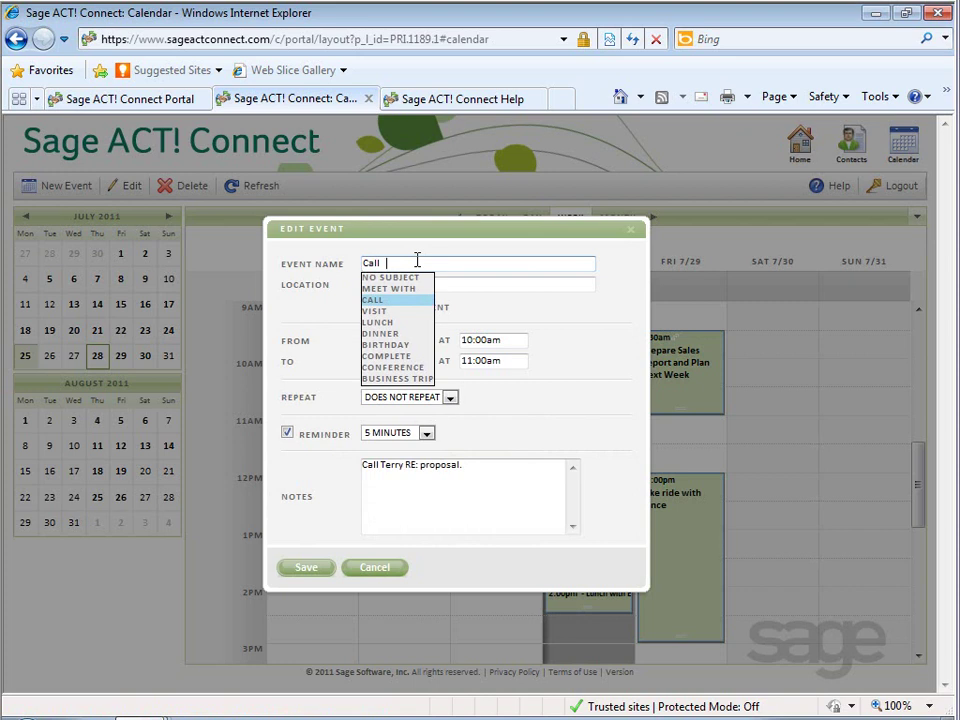
{"action": "type", "text": "Terry"}
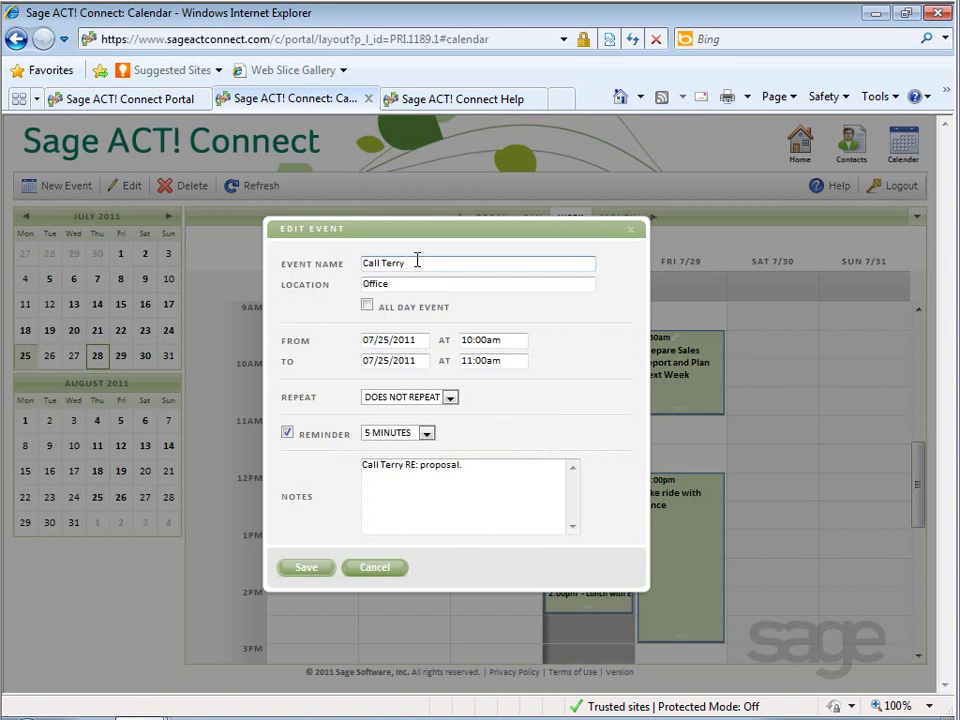
{"action": "left_click", "coordinate": [302, 569]}
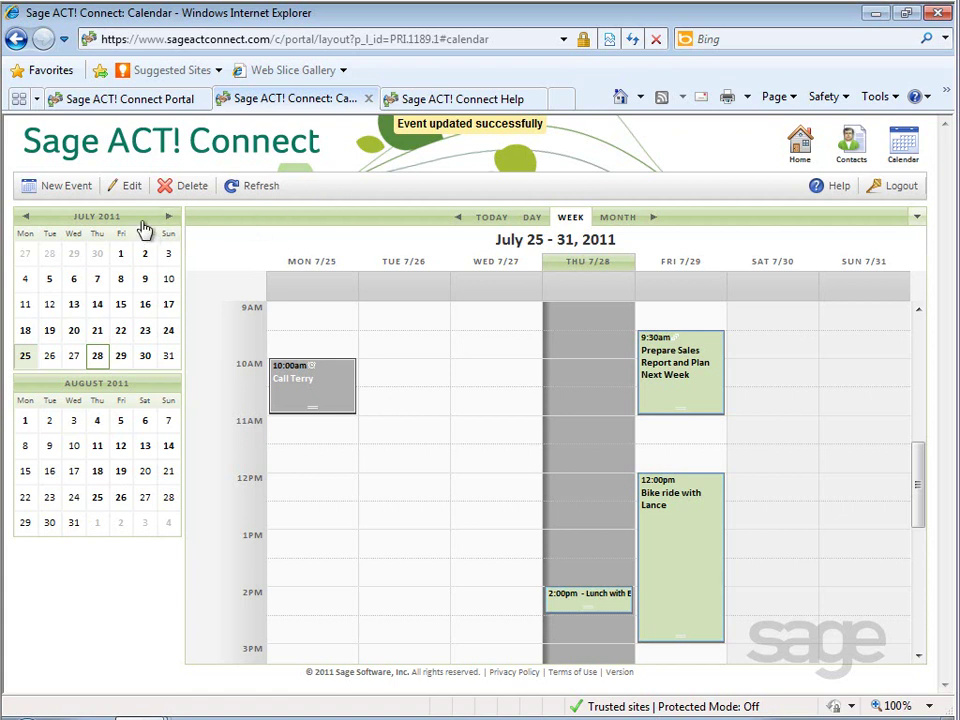
- Browse the mini-calendars forward and back through the months, ending on June 2011
{"action": "left_click", "coordinate": [26, 217]}
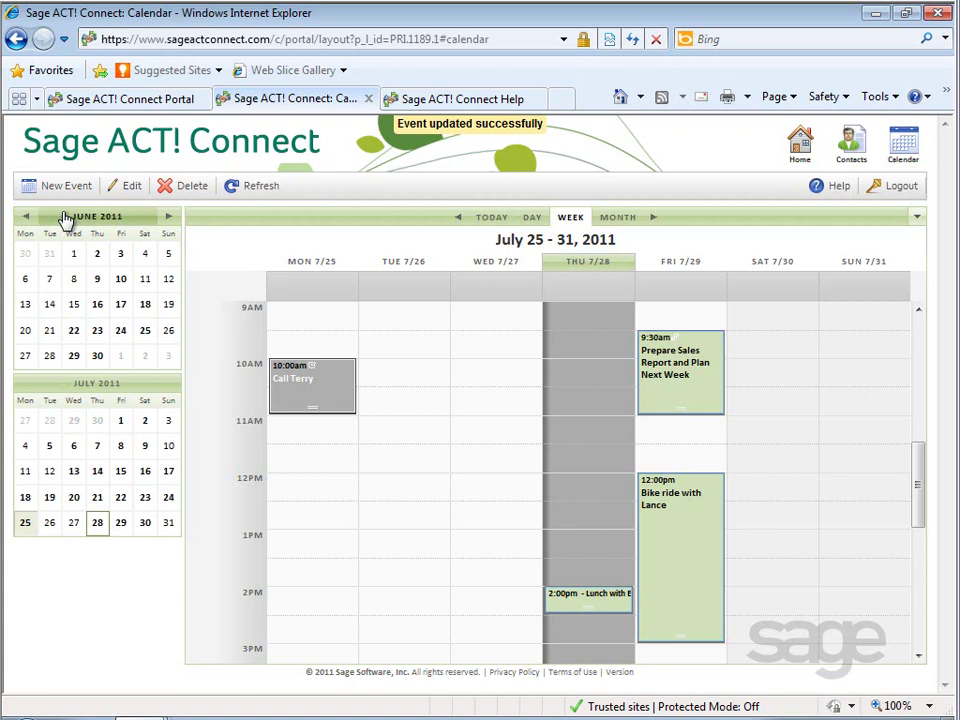
{"action": "left_click", "coordinate": [168, 219]}
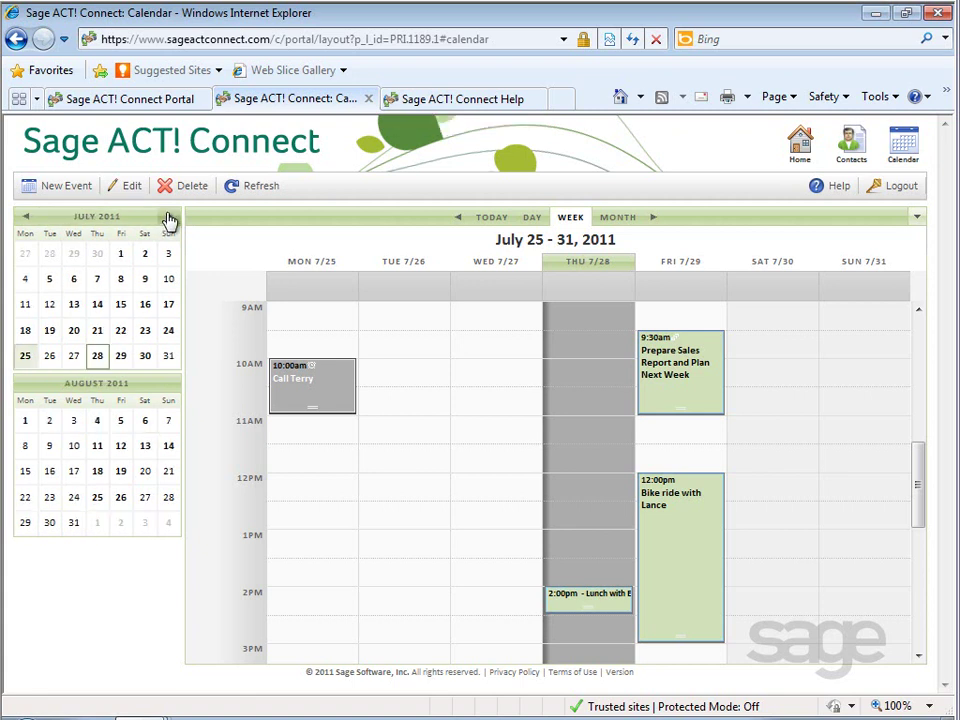
{"action": "left_click", "coordinate": [168, 219]}
{"action": "left_click", "coordinate": [168, 219]}
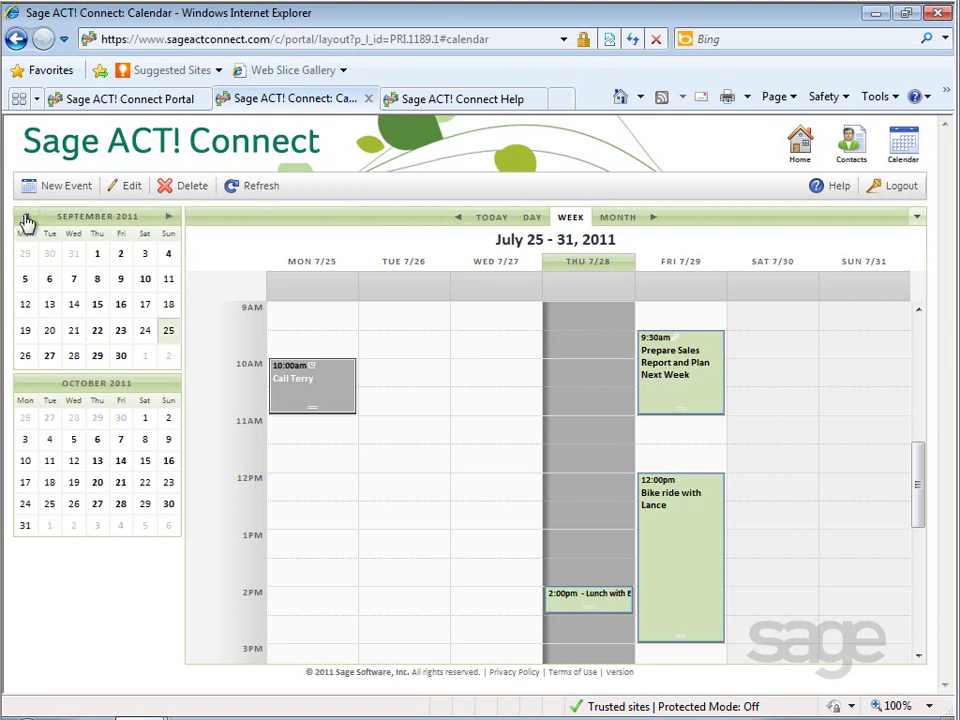
{"action": "left_click", "coordinate": [26, 219]}
{"action": "left_click", "coordinate": [26, 219]}
{"action": "left_click", "coordinate": [26, 219]}
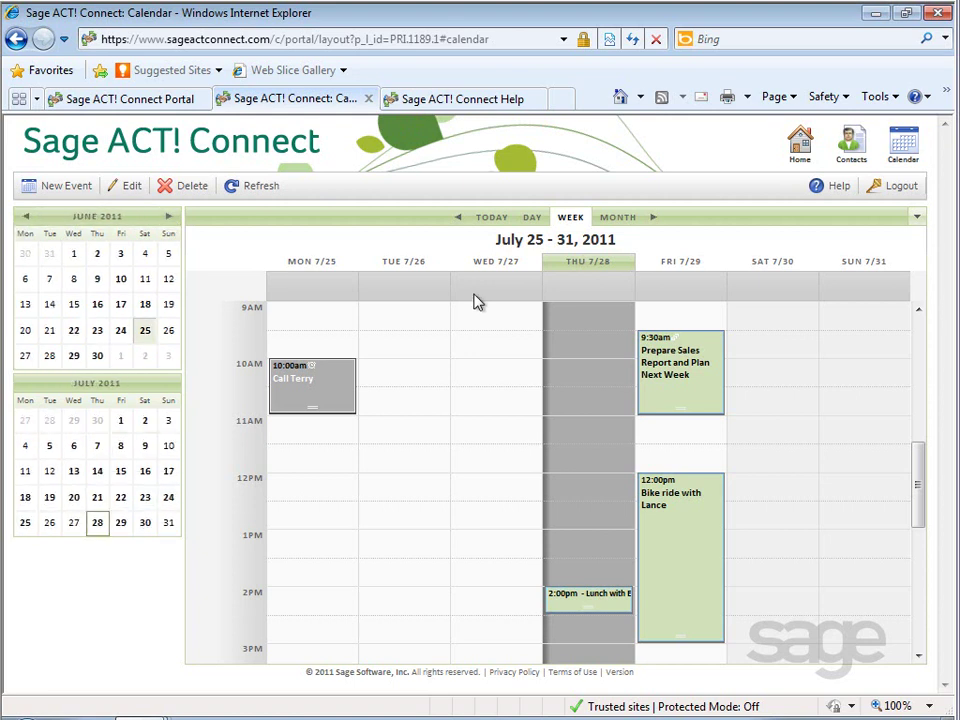
- Try the Today, Day, Week and Month views, stepping back a month and returning to July 2011
{"action": "left_click", "coordinate": [491, 220]}
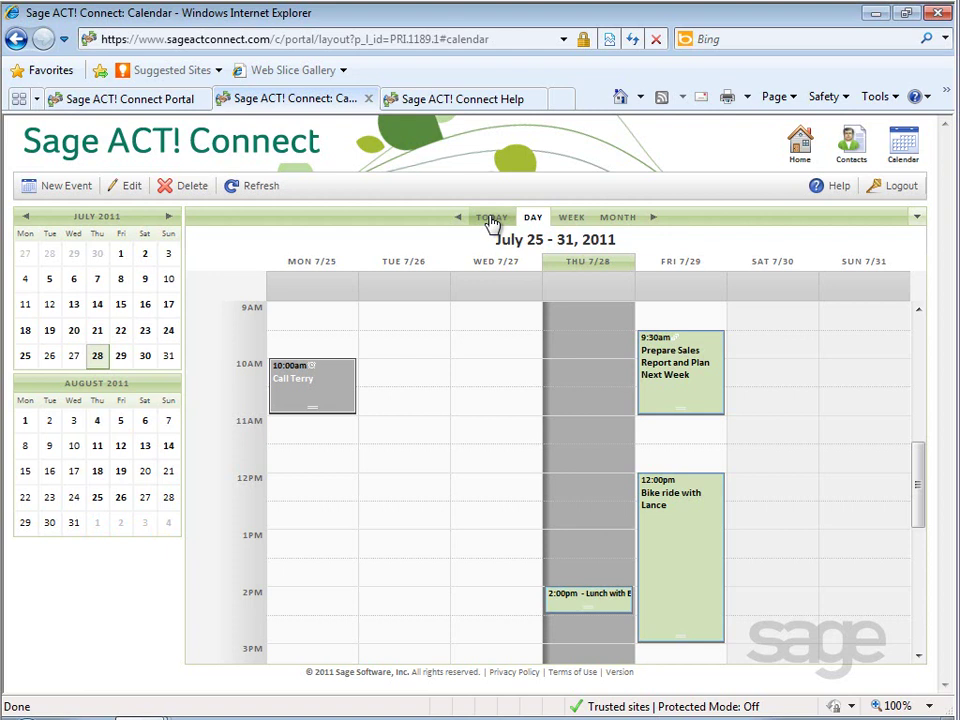
{"action": "left_click", "coordinate": [531, 219]}
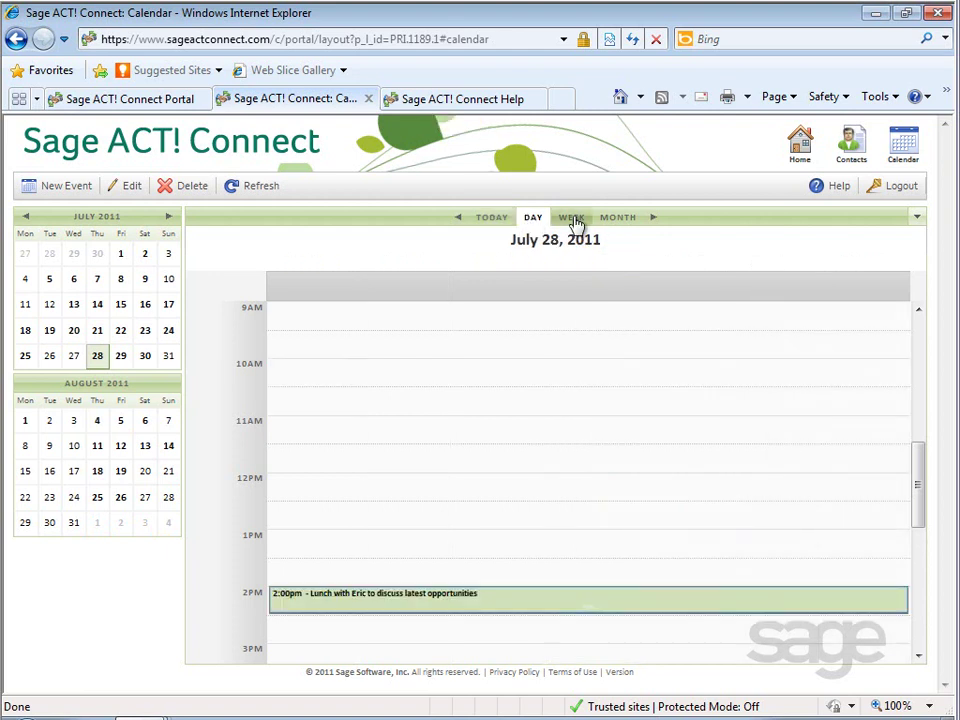
{"action": "left_click", "coordinate": [575, 220]}
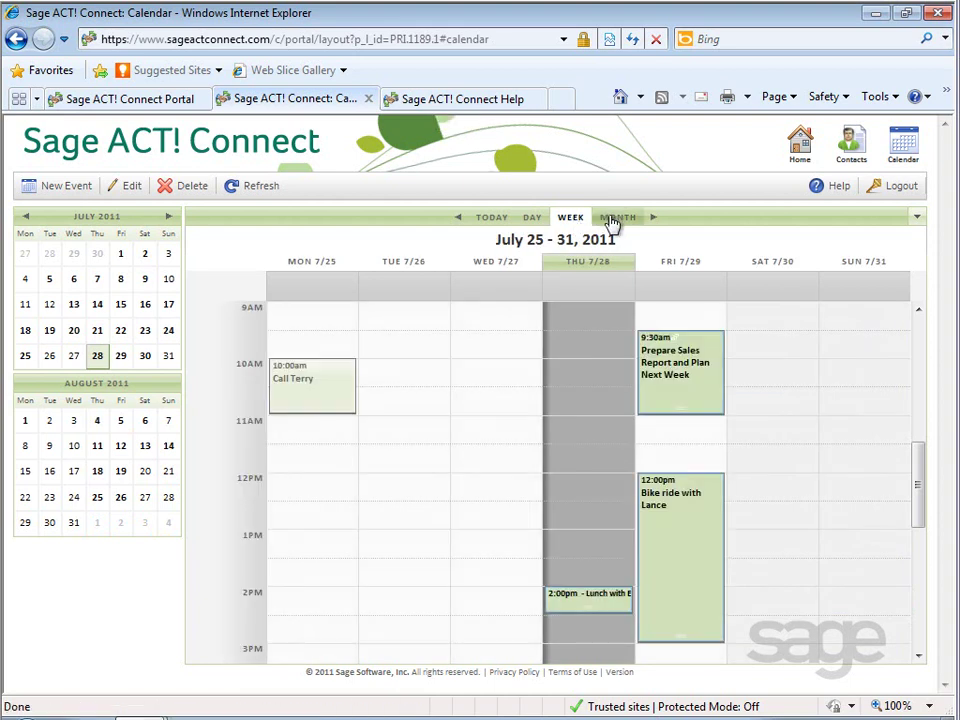
{"action": "left_click", "coordinate": [612, 220]}
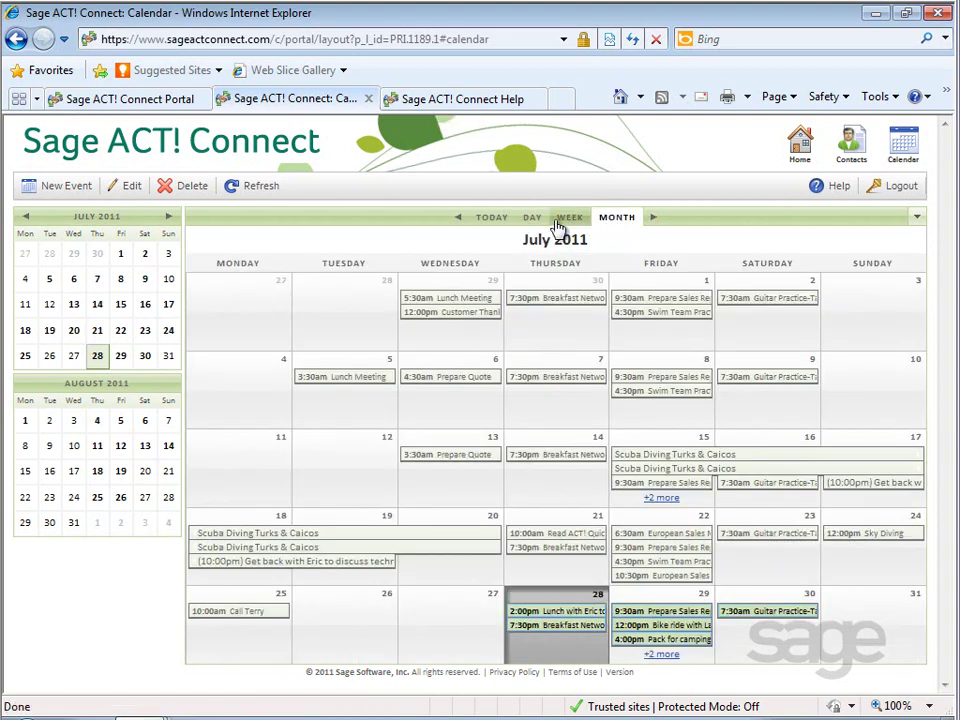
{"action": "left_click", "coordinate": [457, 219]}
{"action": "left_click", "coordinate": [653, 221]}
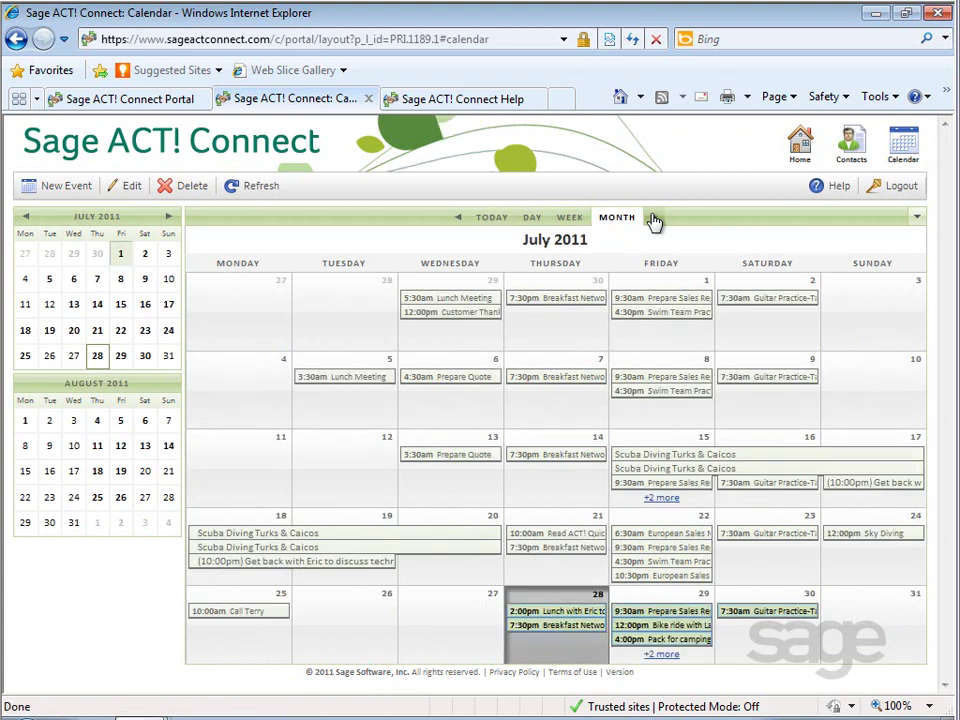
- Show the June 27 – July 3, 2011 week and bring up the calendar actions list
{"action": "left_click", "coordinate": [568, 219]}
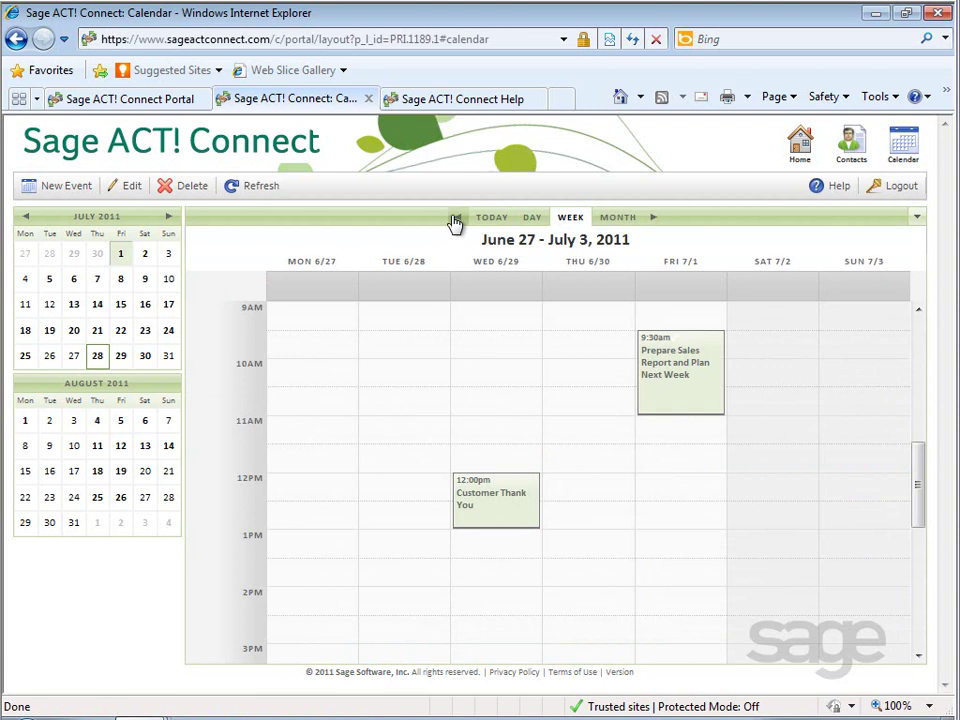
{"action": "left_click", "coordinate": [455, 221]}
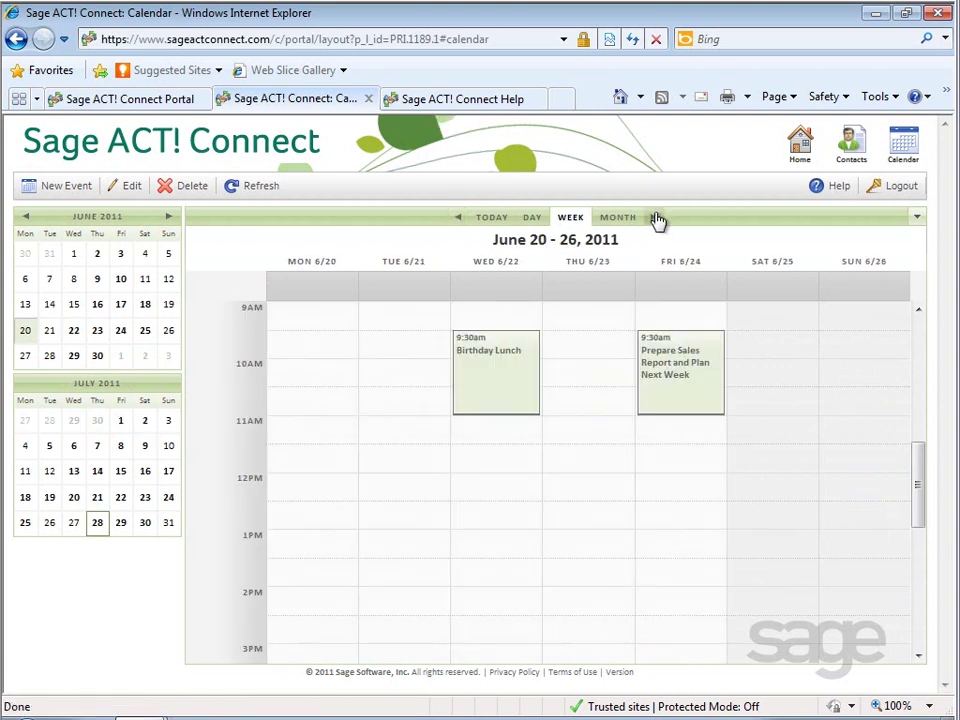
{"action": "left_click", "coordinate": [655, 219]}
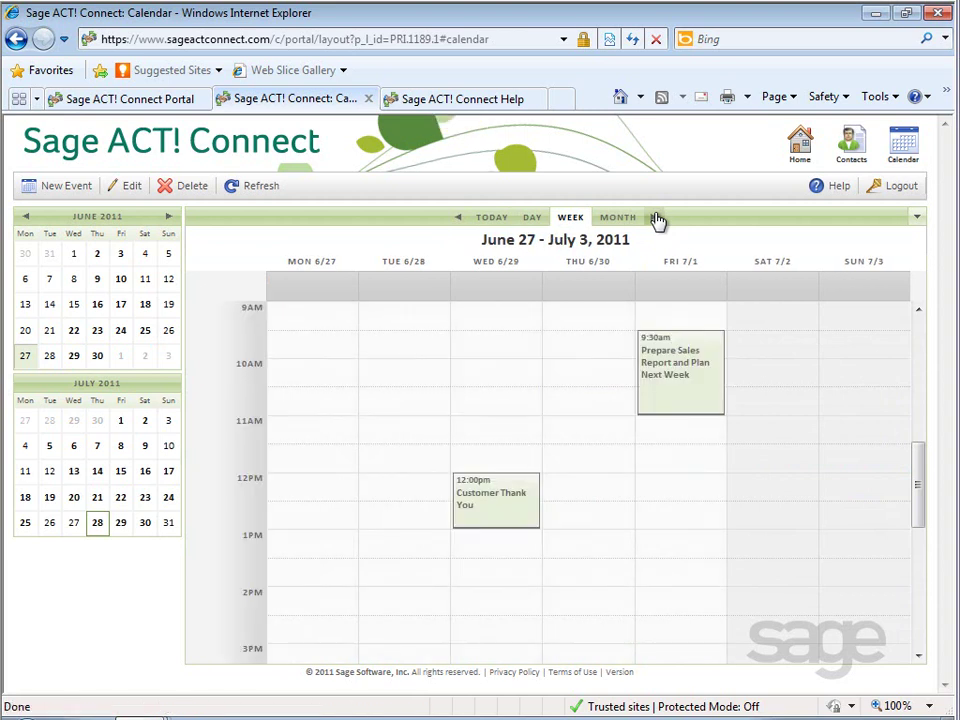
{"action": "left_click", "coordinate": [916, 217]}
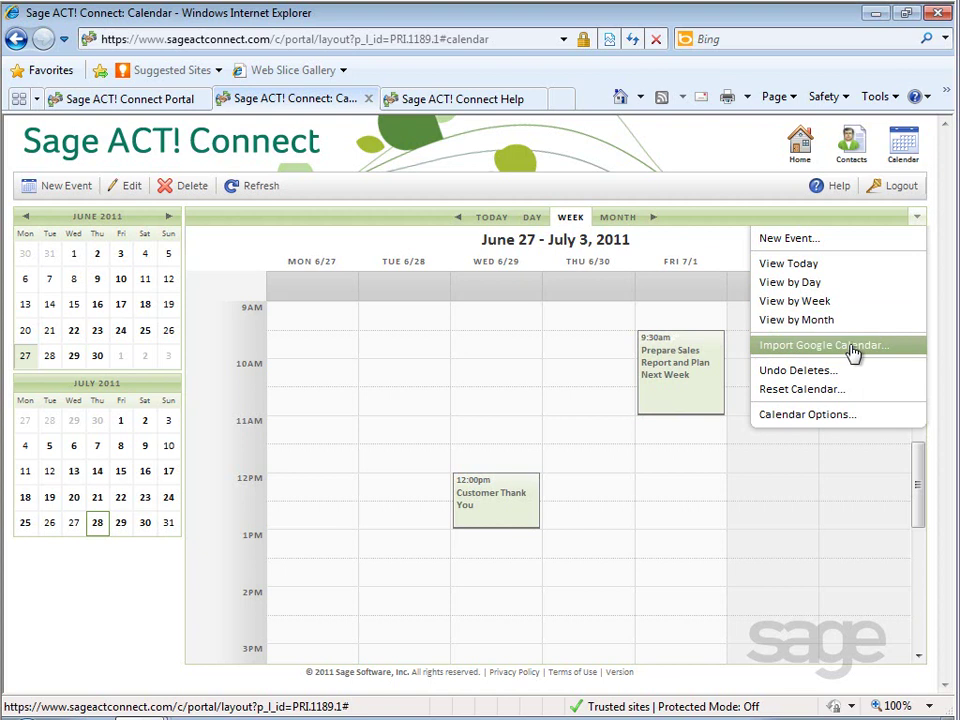
- In Calendar Options, keep 12-hour time, MM/DD/YYYY dates and Week default view, and save
{"action": "left_click", "coordinate": [805, 414]}
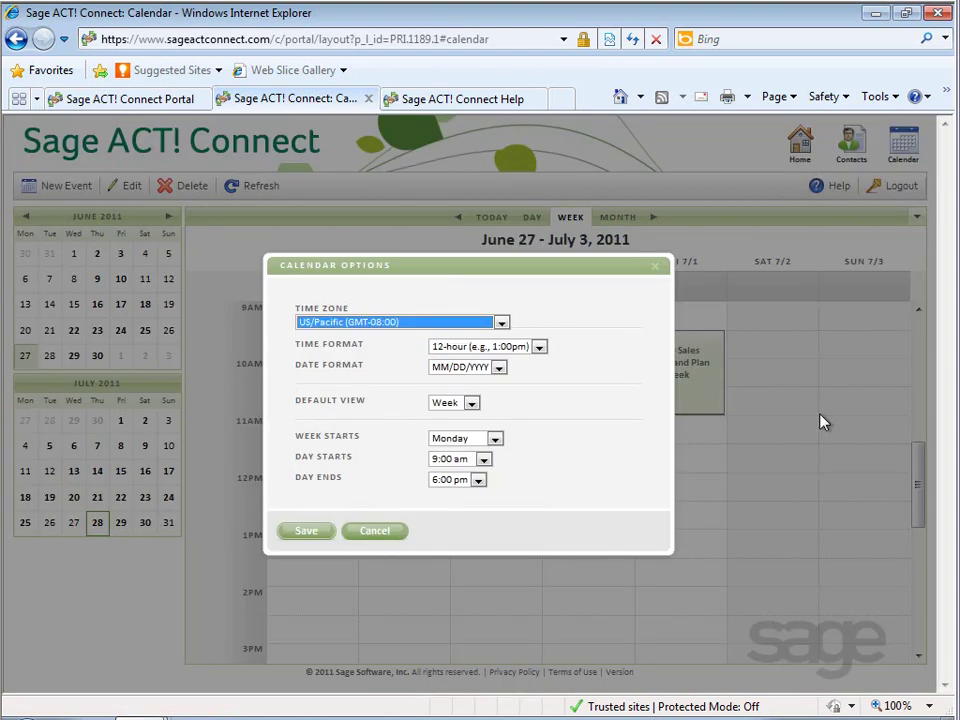
{"action": "left_click", "coordinate": [539, 347]}
{"action": "left_click", "coordinate": [538, 348]}
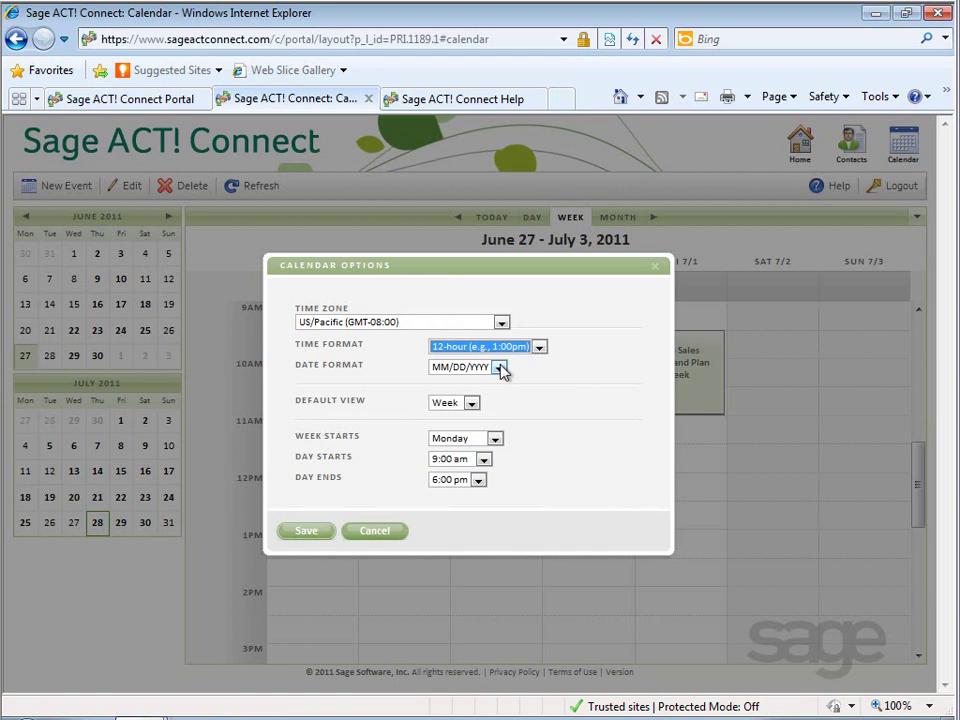
{"action": "left_click", "coordinate": [499, 368]}
{"action": "left_click", "coordinate": [500, 369]}
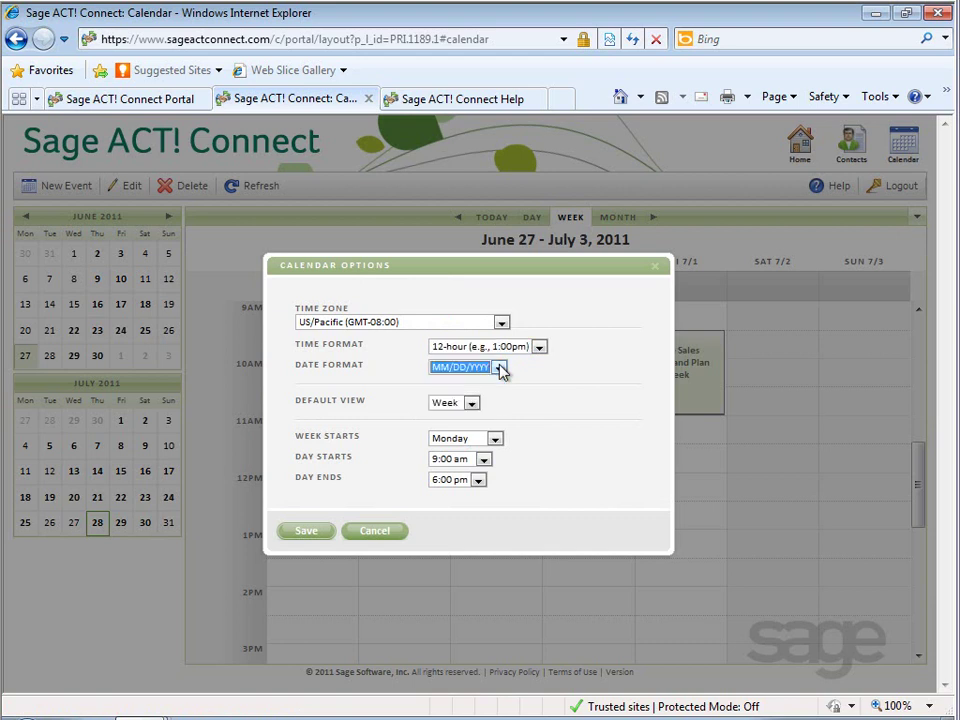
{"action": "left_click", "coordinate": [472, 404]}
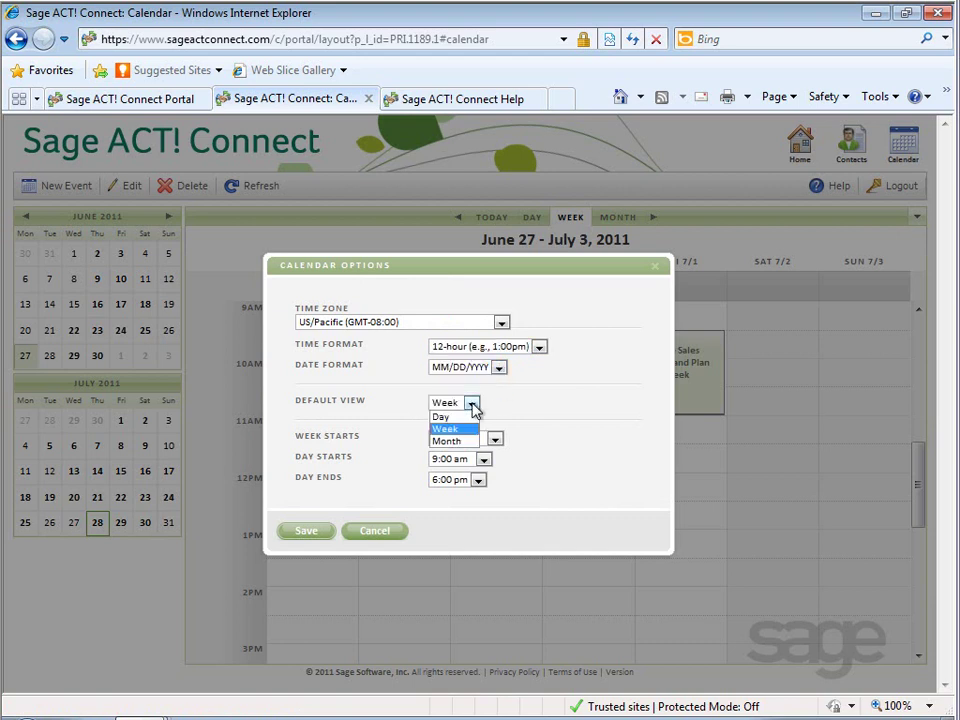
{"action": "left_click", "coordinate": [472, 406]}
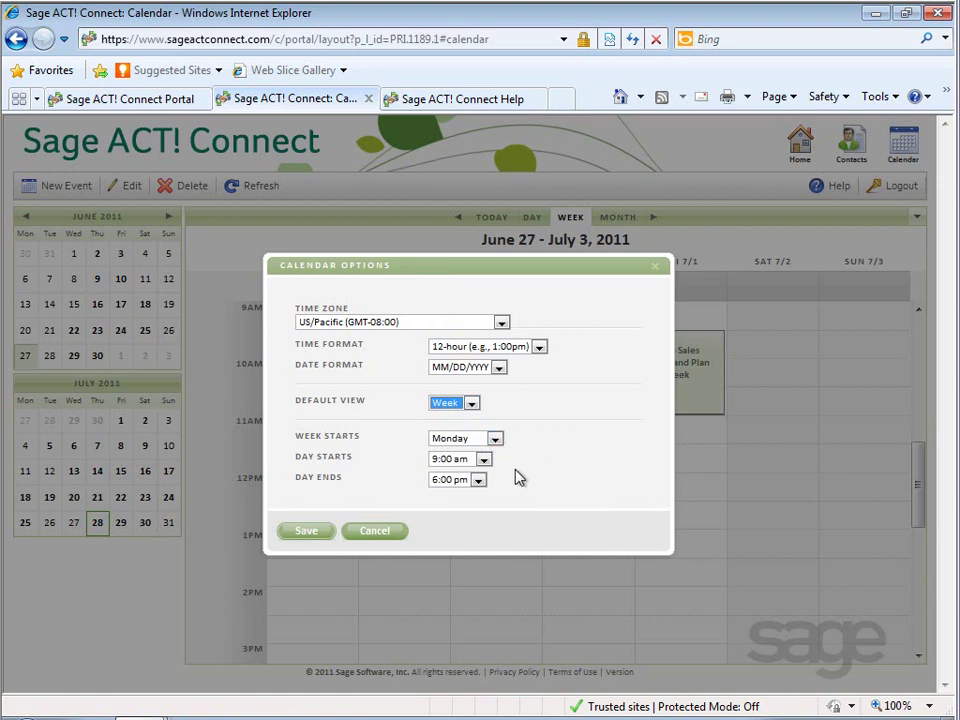
{"action": "left_click", "coordinate": [312, 532]}
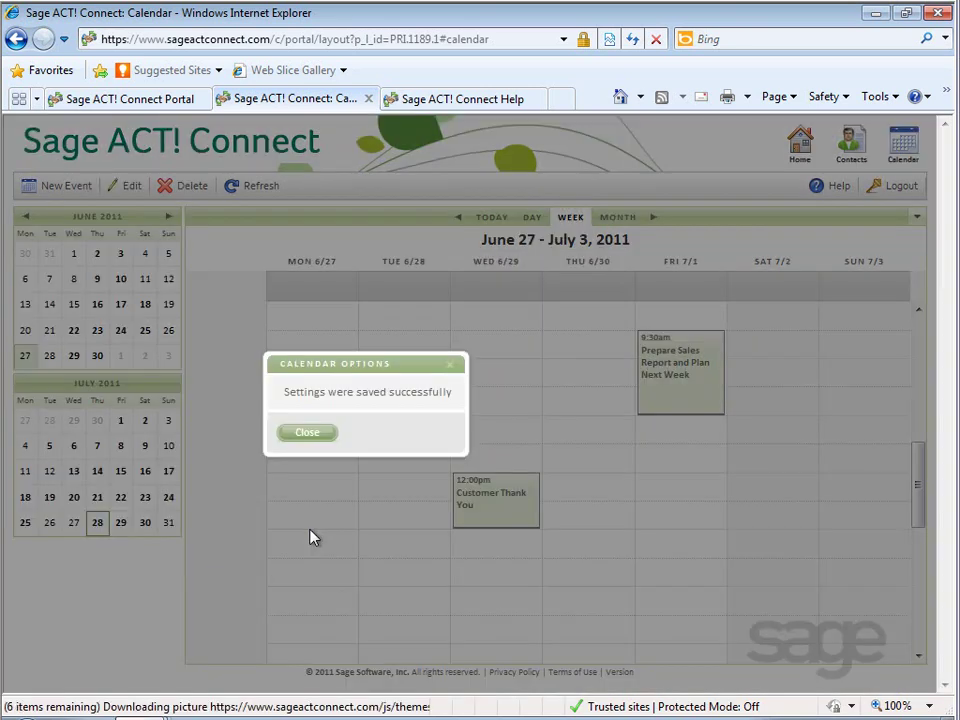
{"action": "left_click", "coordinate": [314, 435]}
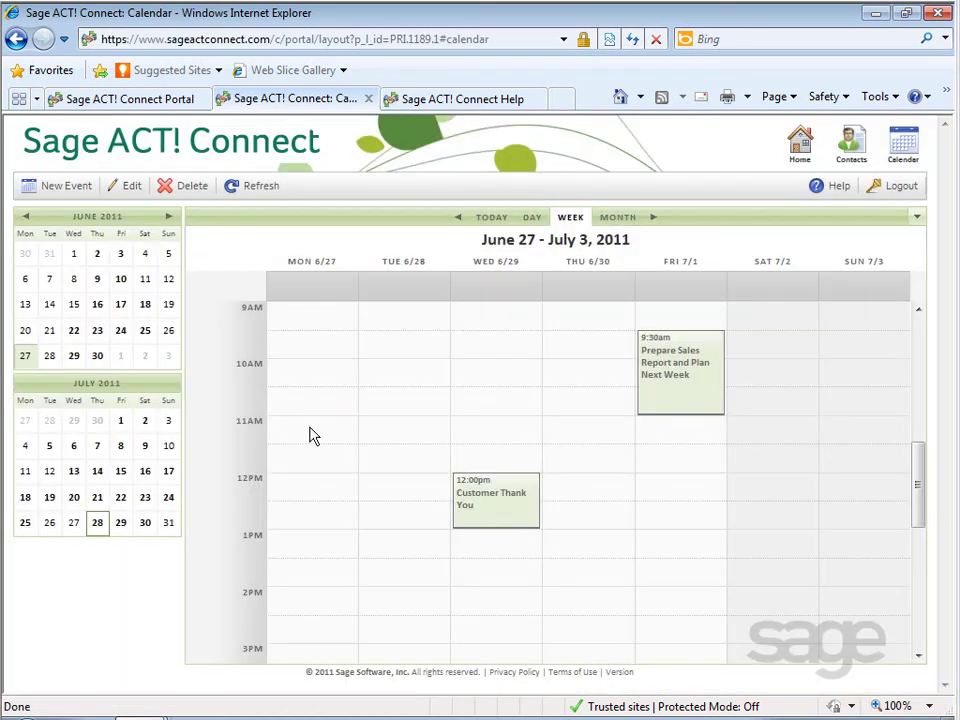